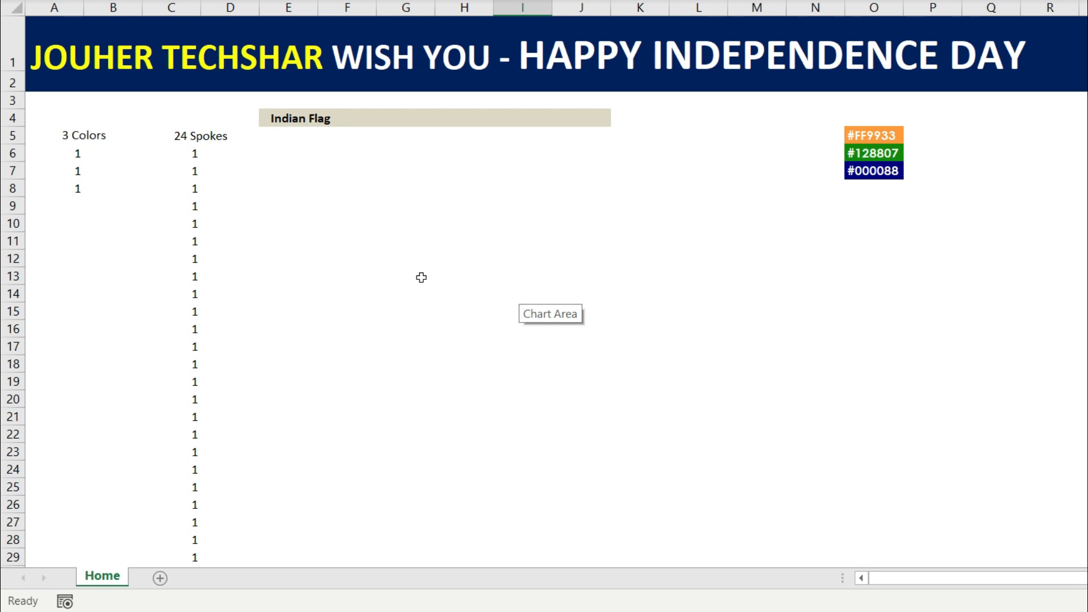
Insert a 2-D clustered bar chart from A6:A8 and fit it under the Indian Flag heading, spanning columns E to J.
left_click_drag(63, 147, 58, 182)
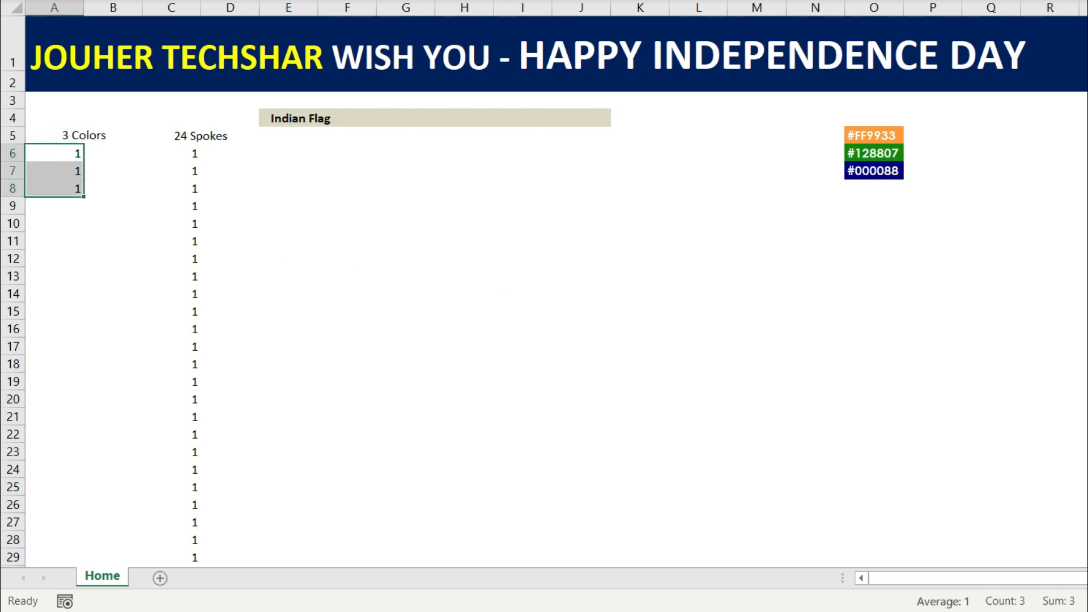
left_click(121, 7)
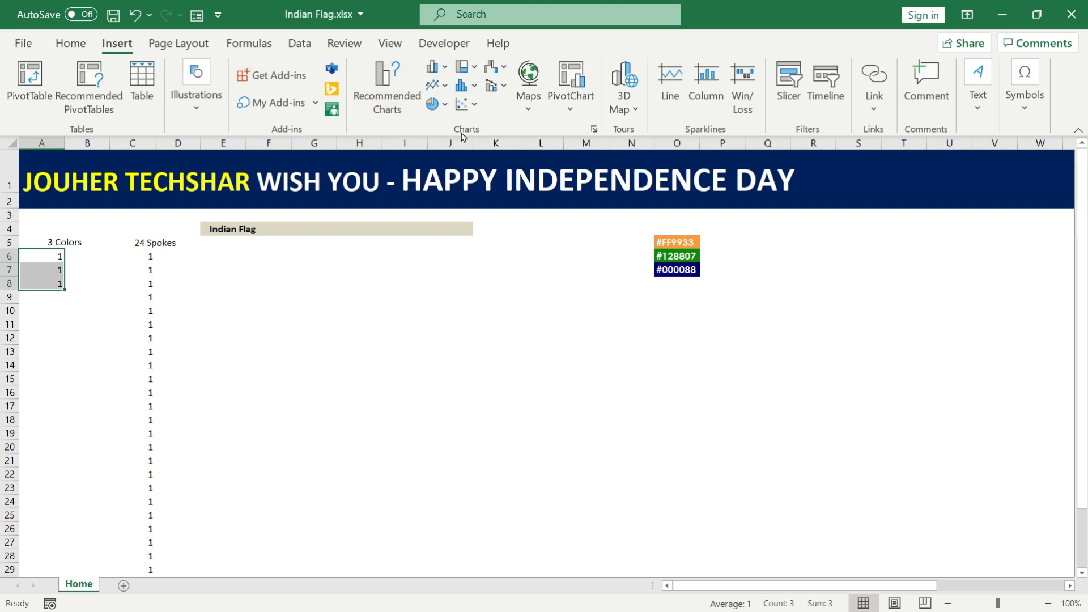
left_click(434, 68)
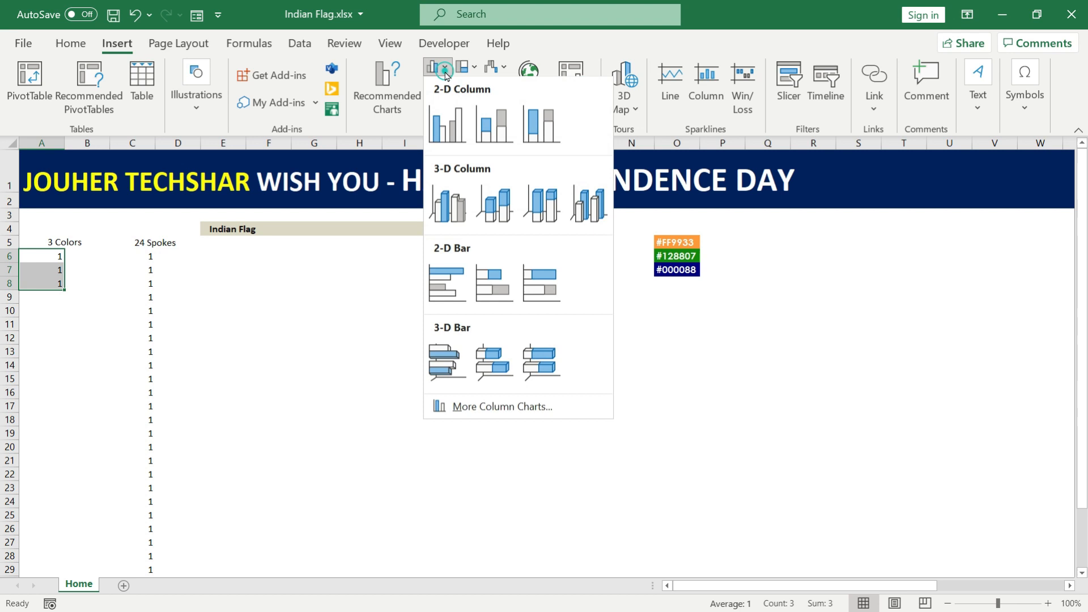
left_click(445, 299)
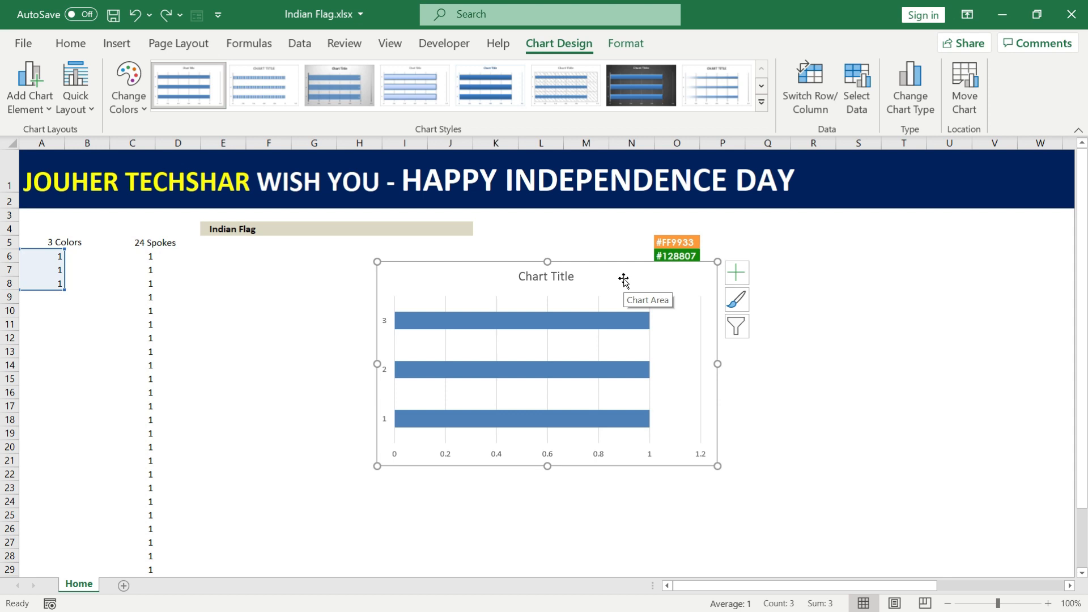
left_click_drag(649, 278, 473, 260)
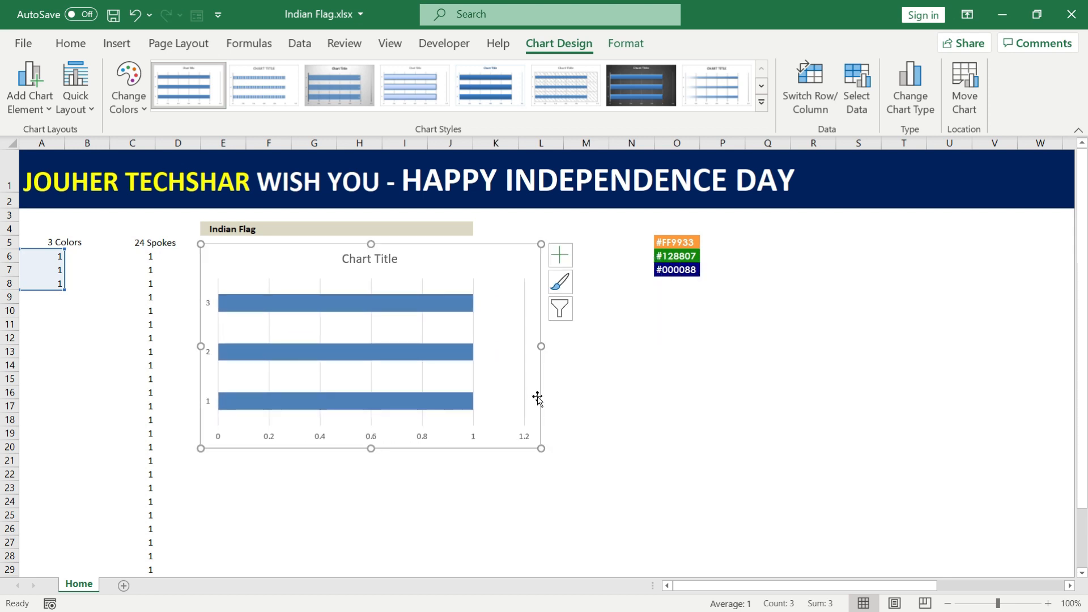
left_click_drag(541, 448, 475, 423)
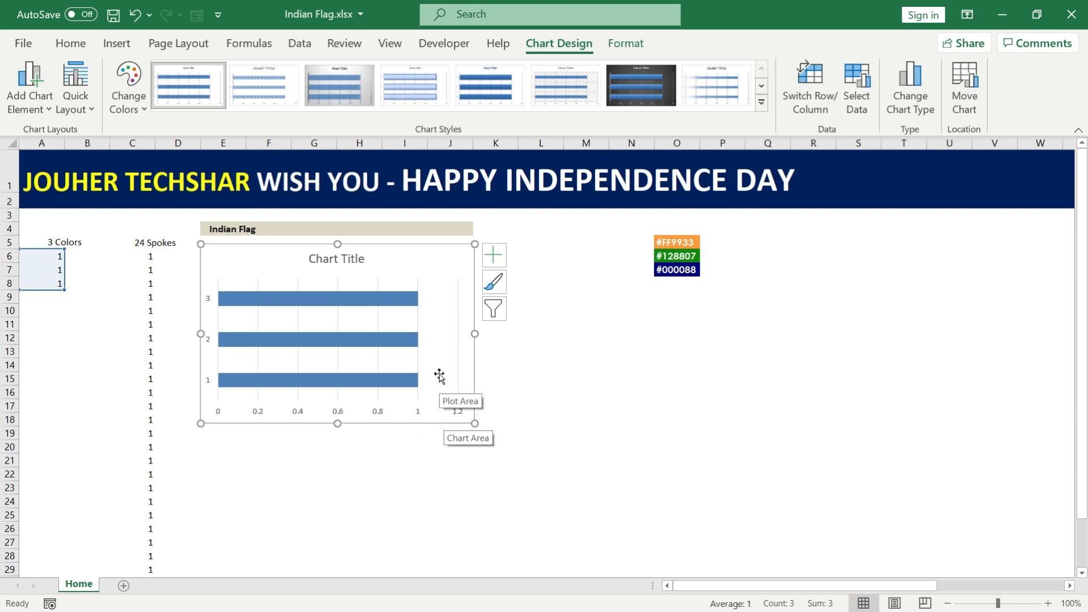
Set the chart's horizontal axis maximum to 1 and the bars' gap width to 0%.
left_click(379, 412)
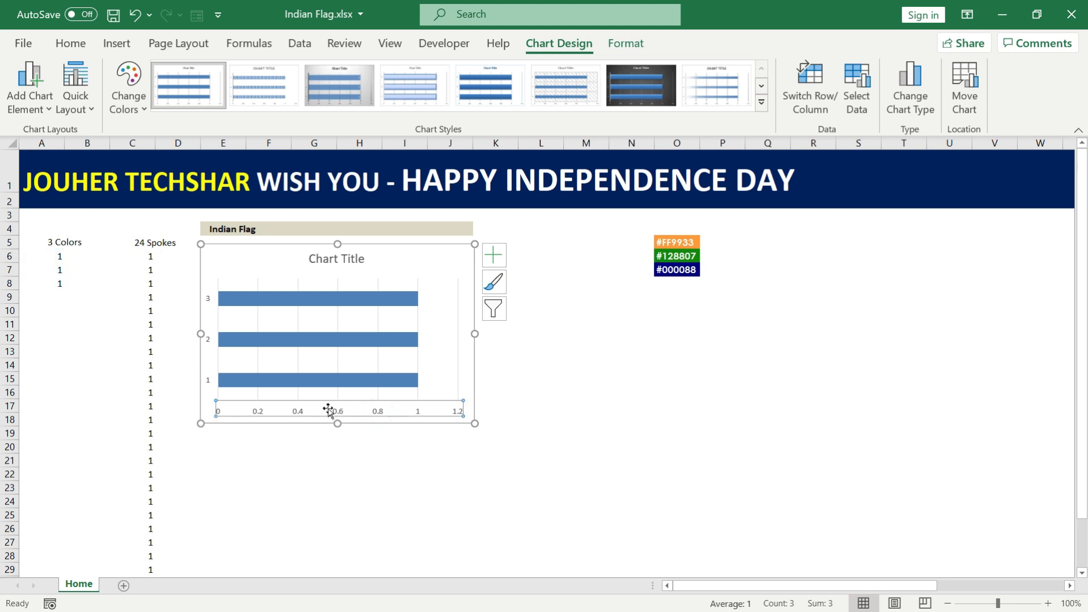
double_click(300, 412)
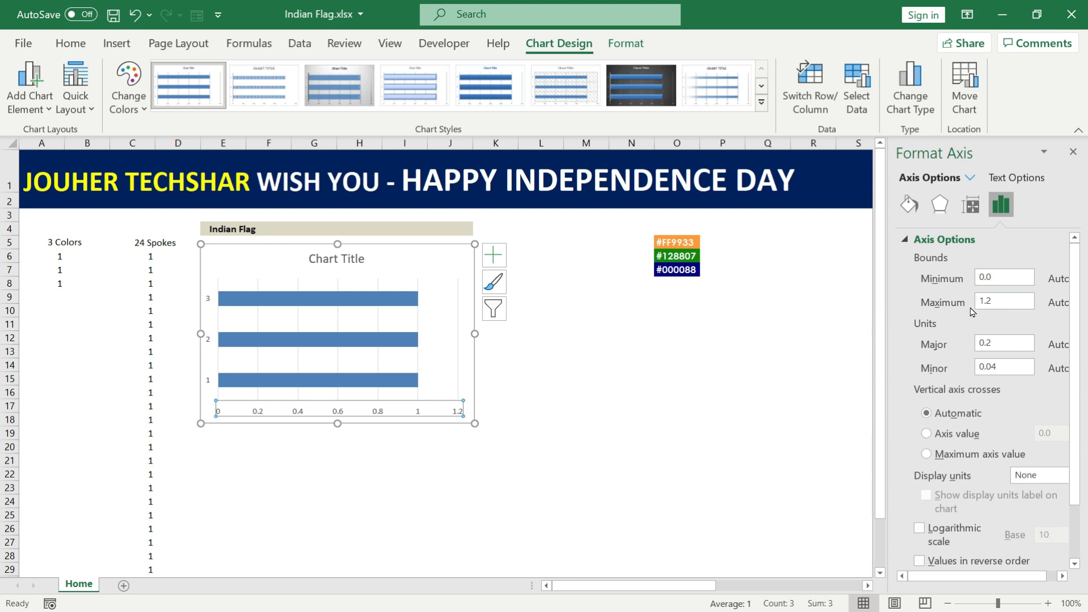
left_click_drag(1017, 302, 946, 310)
type("1")
key("Return")
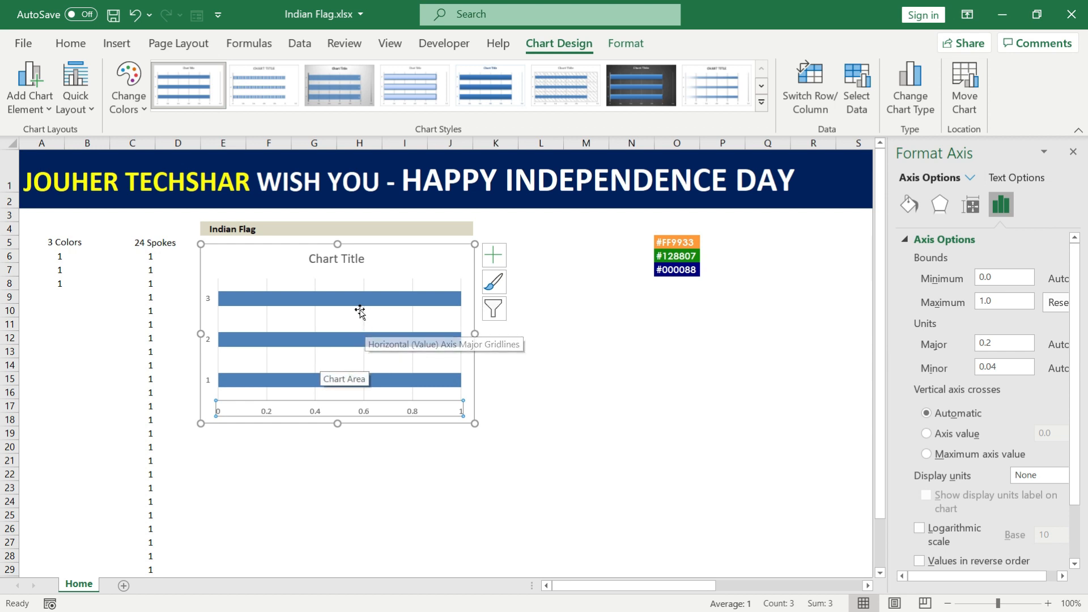
left_click(259, 338)
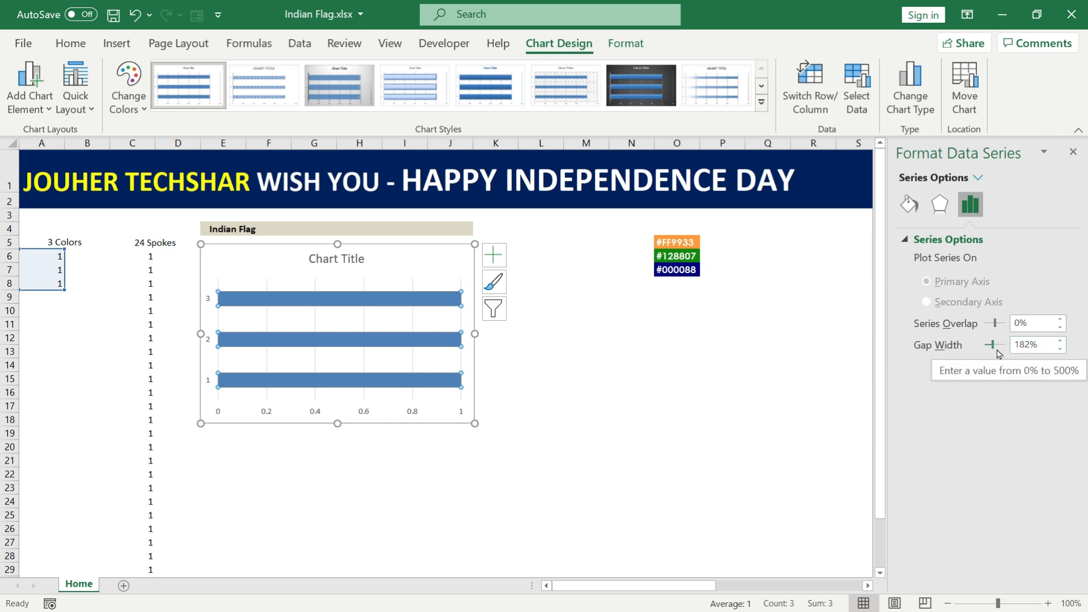
left_click_drag(990, 344, 973, 352)
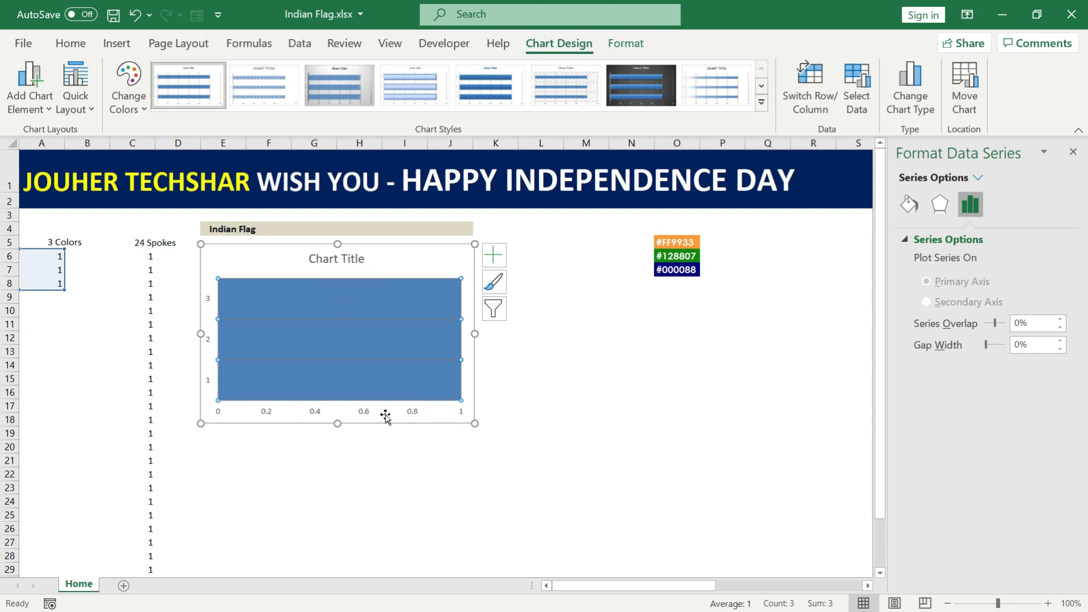
Remove the axes, chart title and gridlines from the bar chart.
left_click(492, 265)
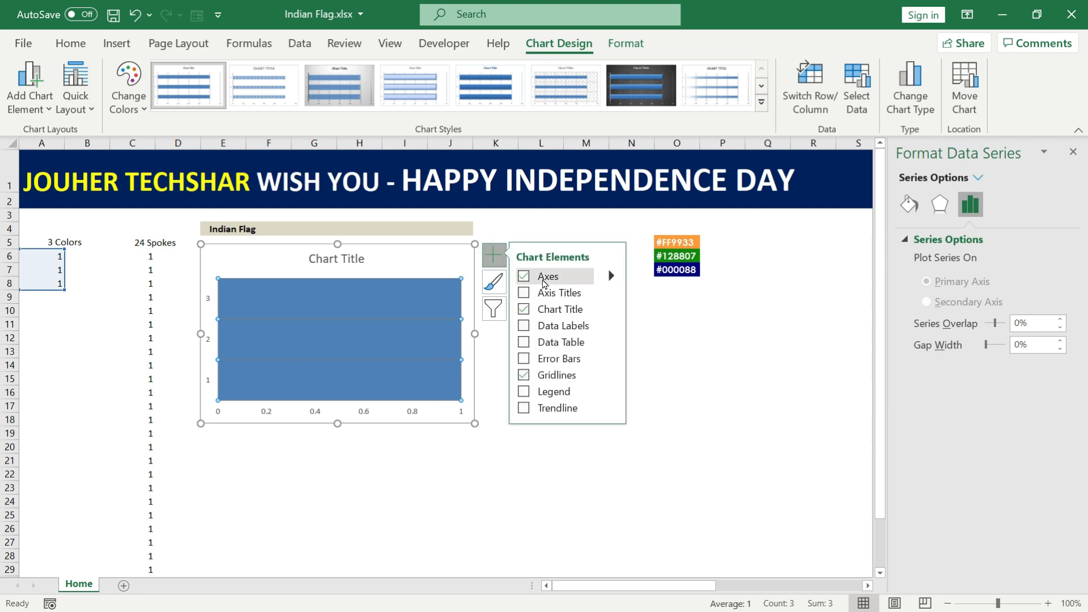
left_click(523, 276)
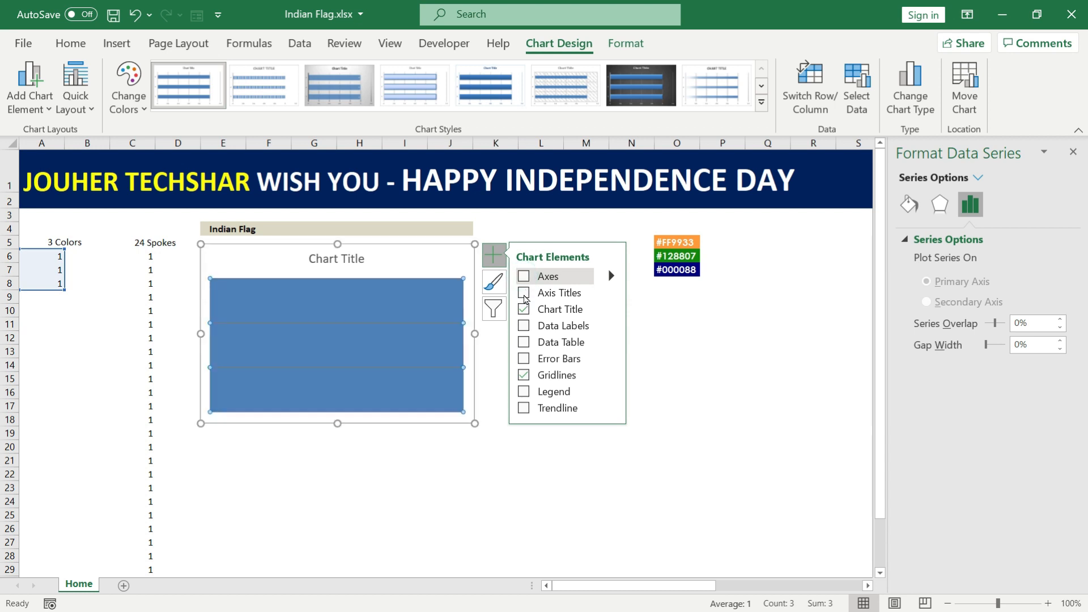
left_click(524, 310)
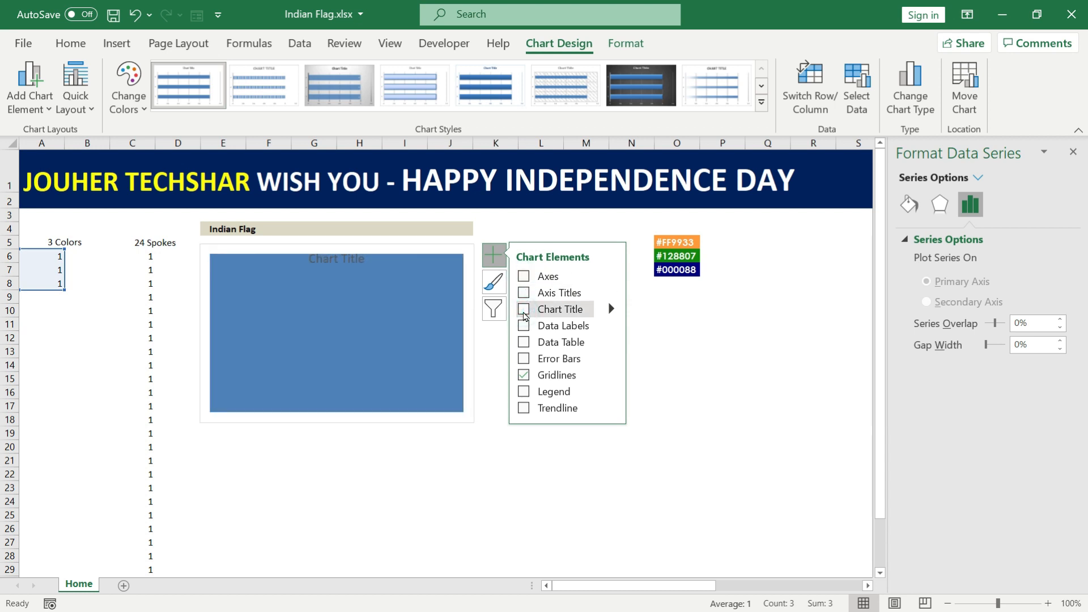
left_click(524, 375)
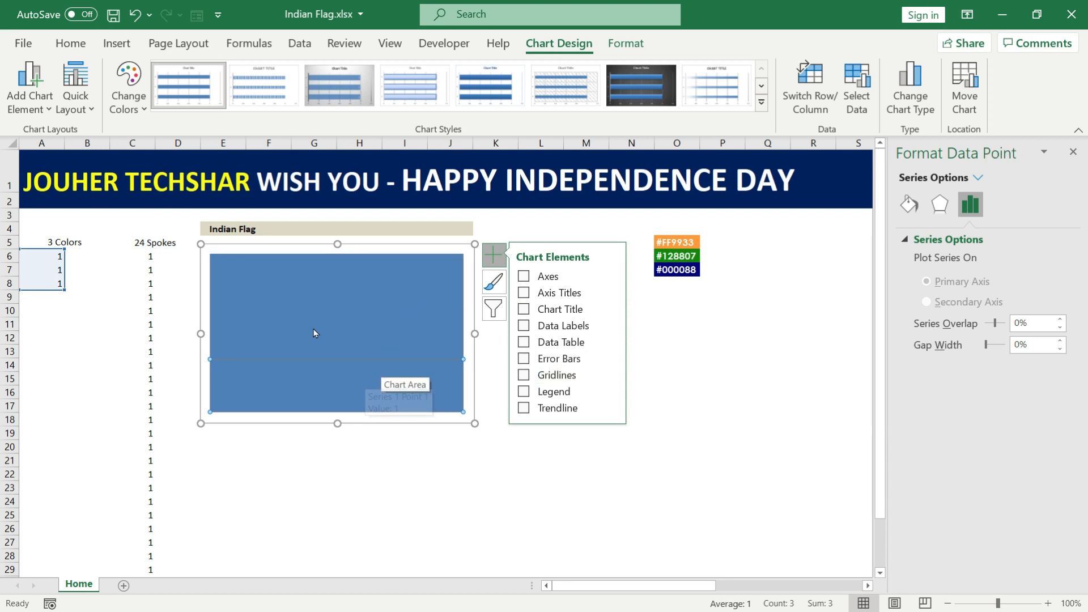
left_click(495, 255)
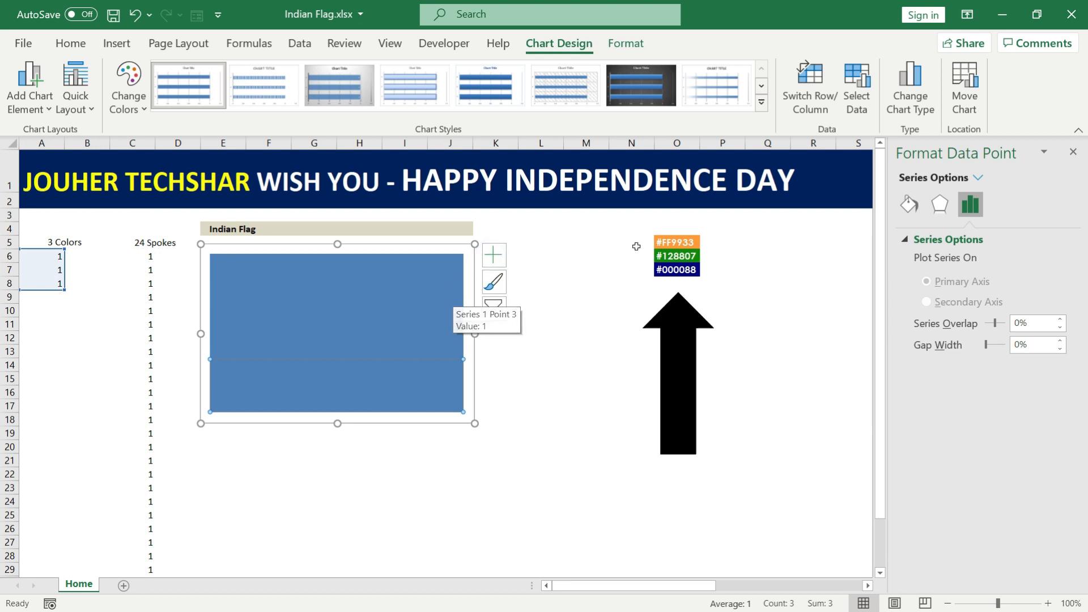
Fill the chart's top bar with the saffron colour code #FF9933 from cell O5.
left_click_drag(677, 242, 677, 270)
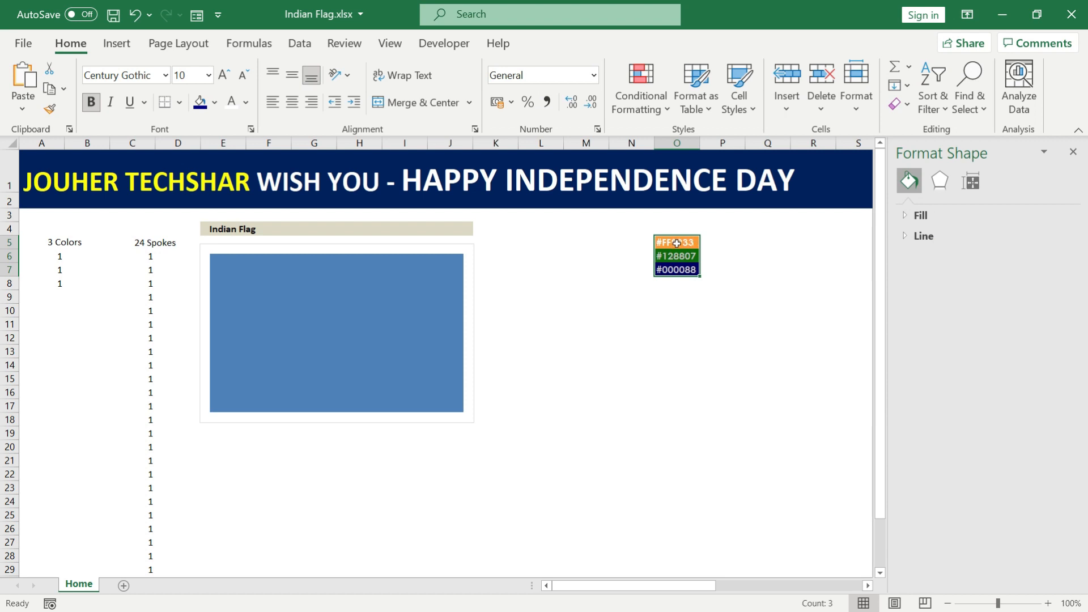
left_click(672, 243)
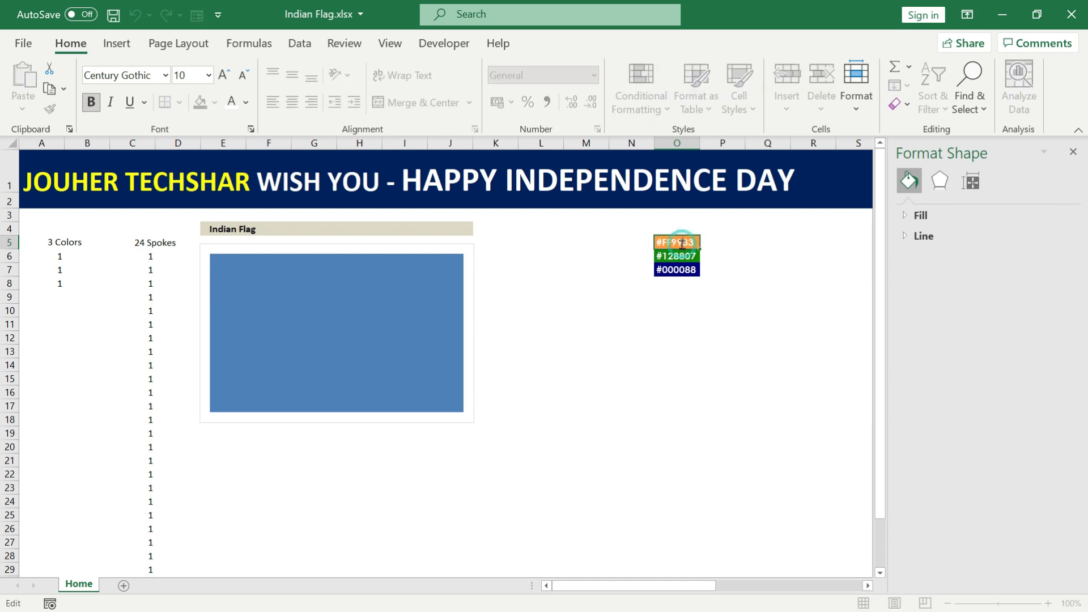
left_click(354, 268)
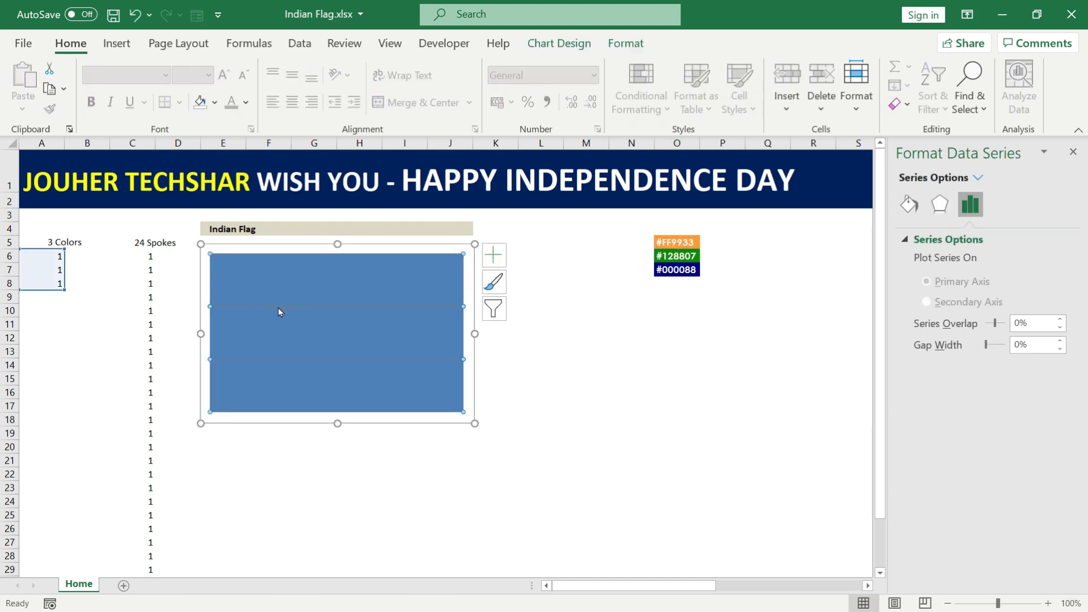
left_click(261, 278)
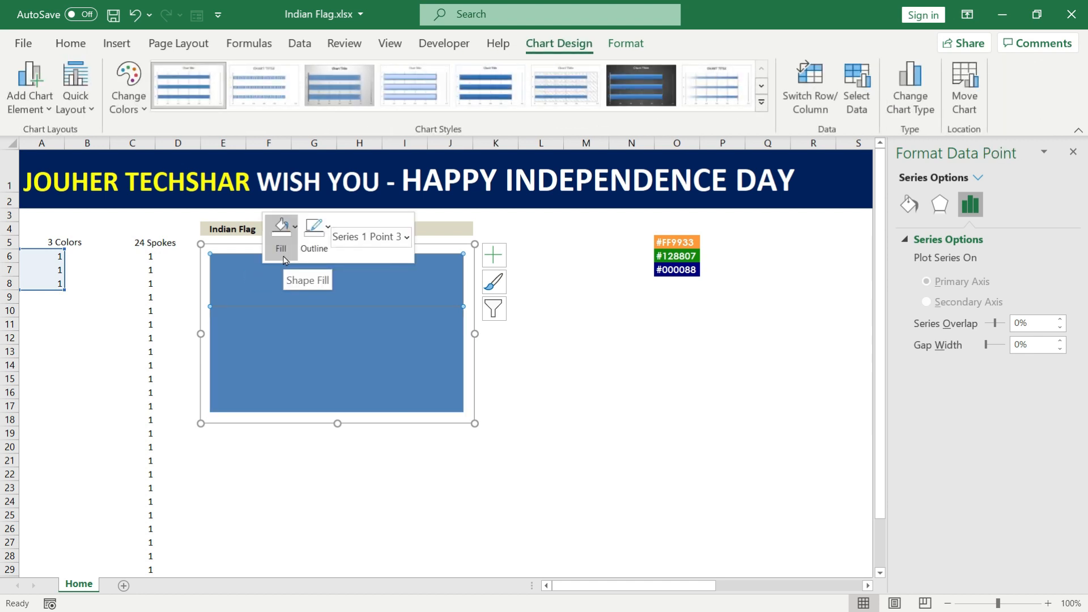
left_click(285, 260)
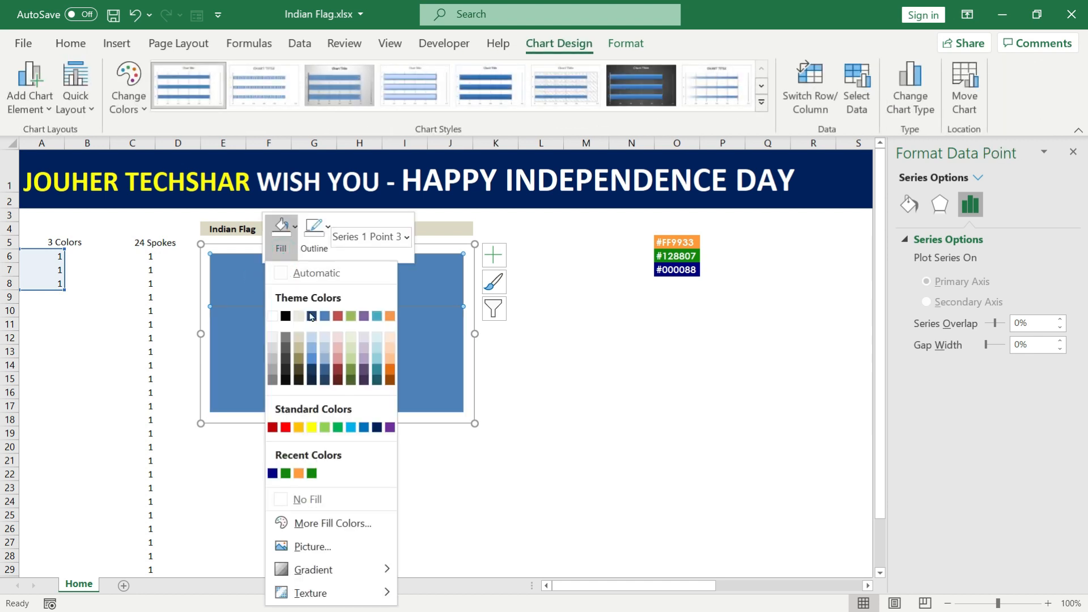
left_click(352, 527)
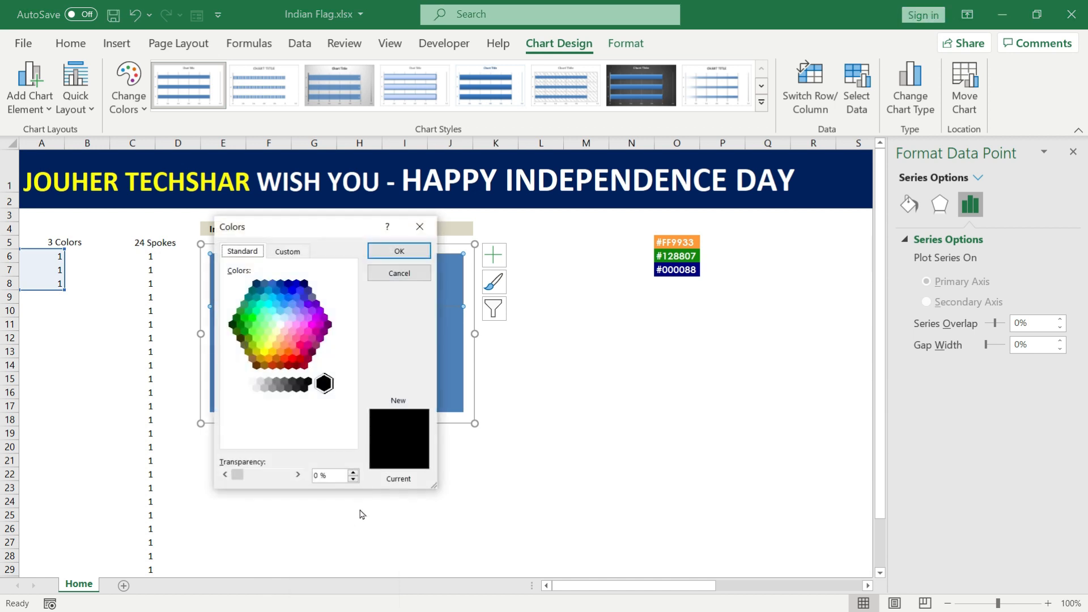
left_click(275, 254)
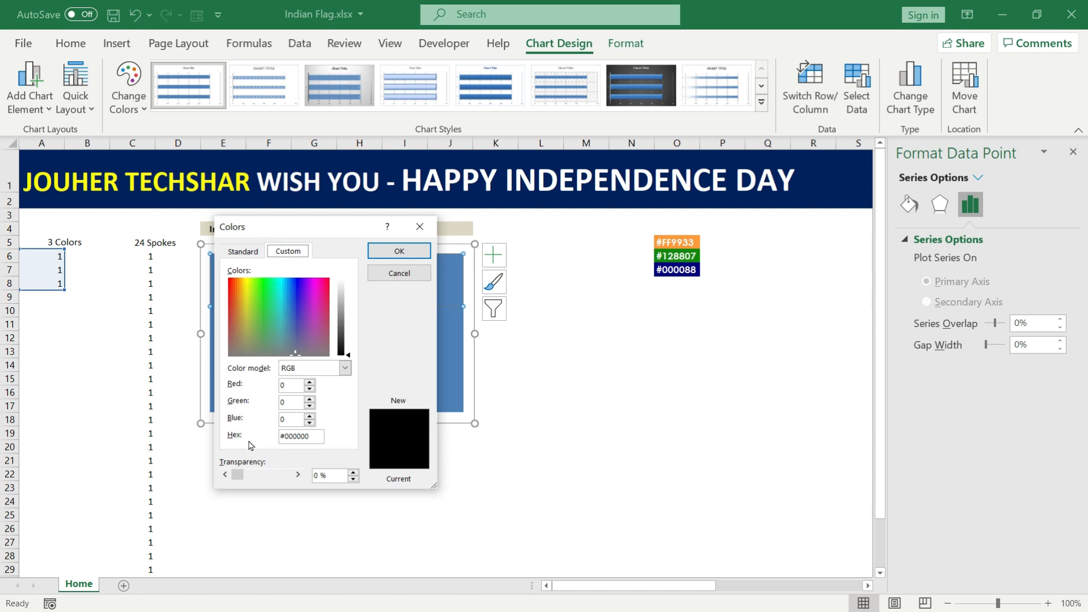
double_click(317, 437)
type("#FF9933")
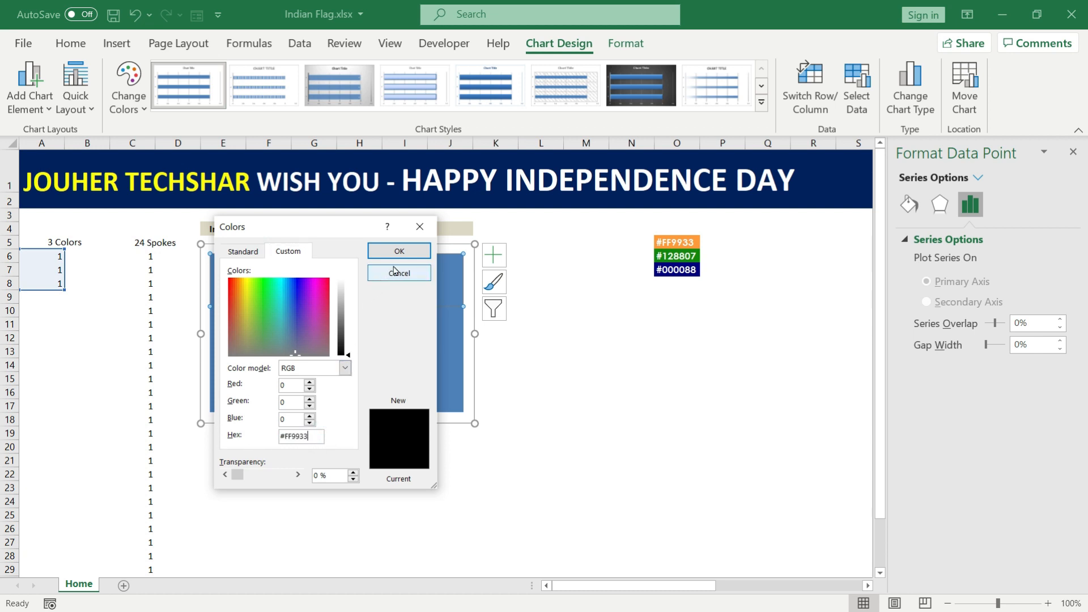
left_click(400, 250)
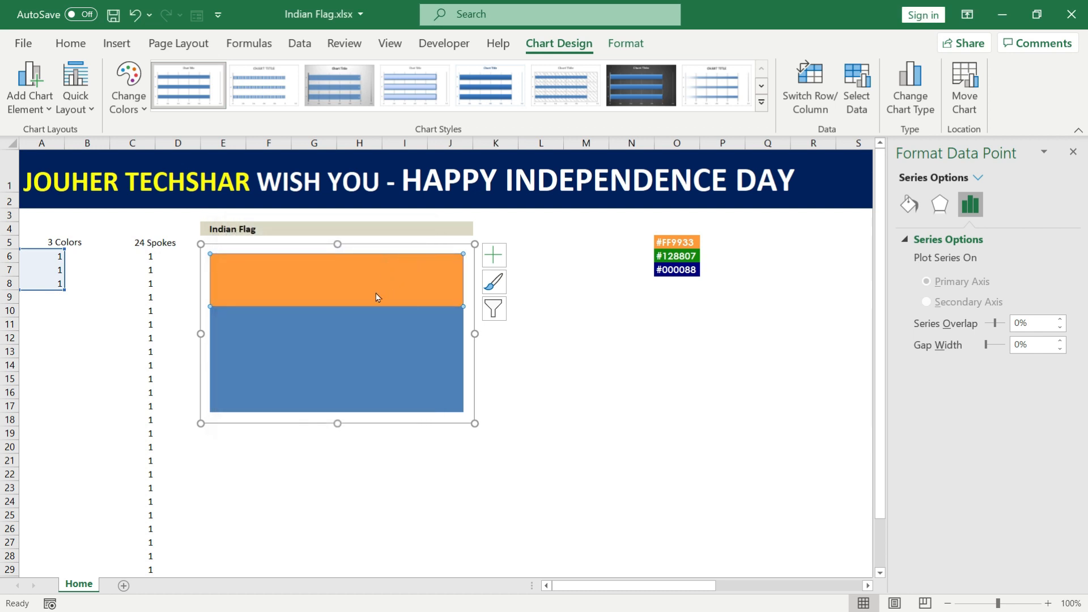
Fill only the chart's middle bar with white.
left_click(349, 340)
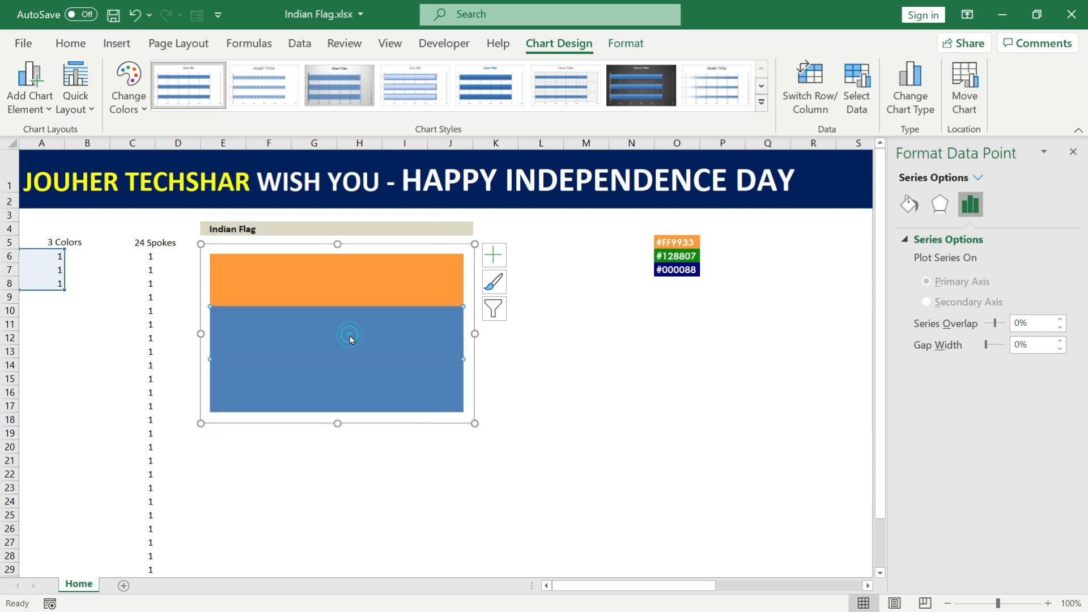
right_click(350, 337)
left_click(369, 289)
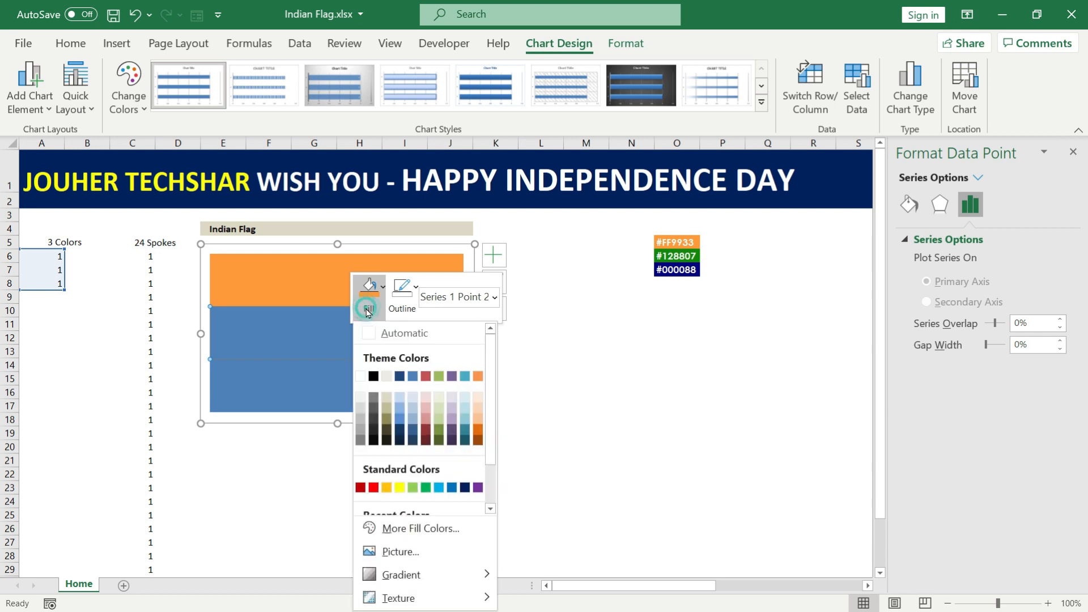
left_click(361, 377)
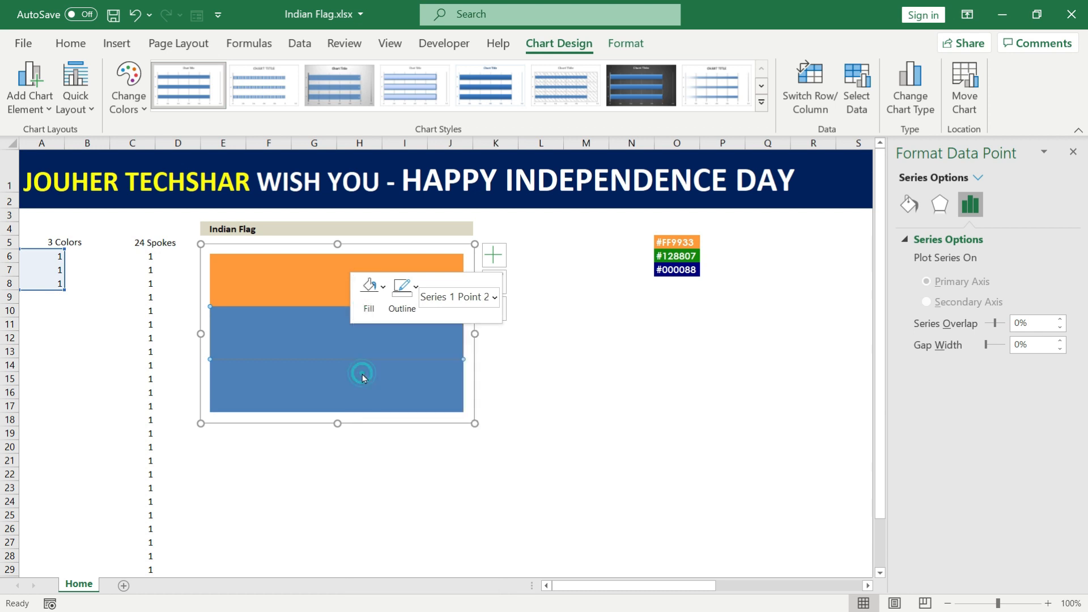
Fill the chart's bottom bar with the green colour code #128807 copied from cell O6, and deselect the chart.
right_click(306, 389)
key("Escape")
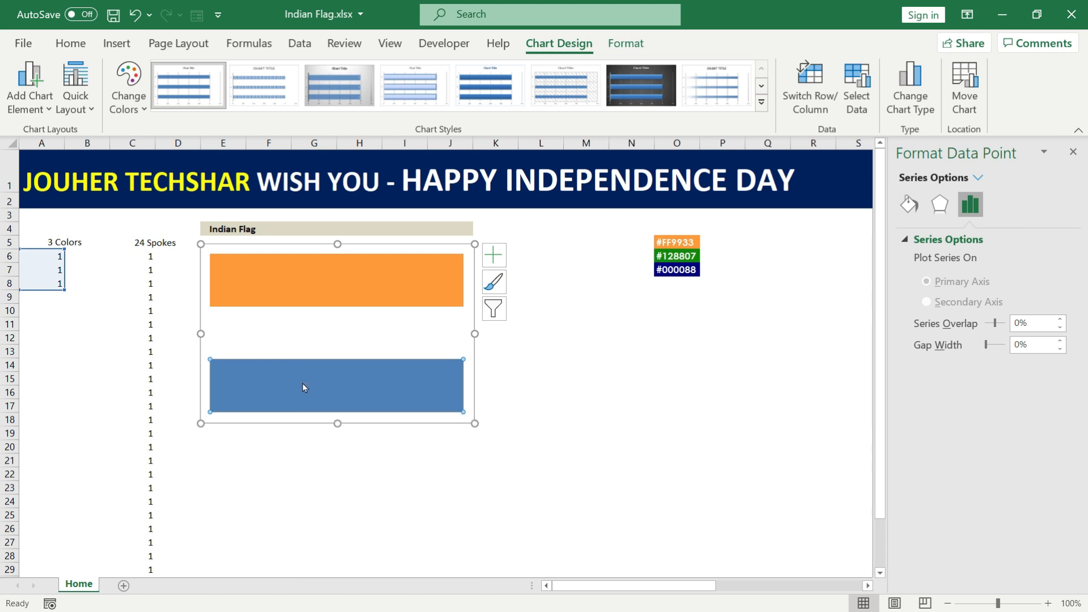
double_click(680, 256)
triple_click(682, 258)
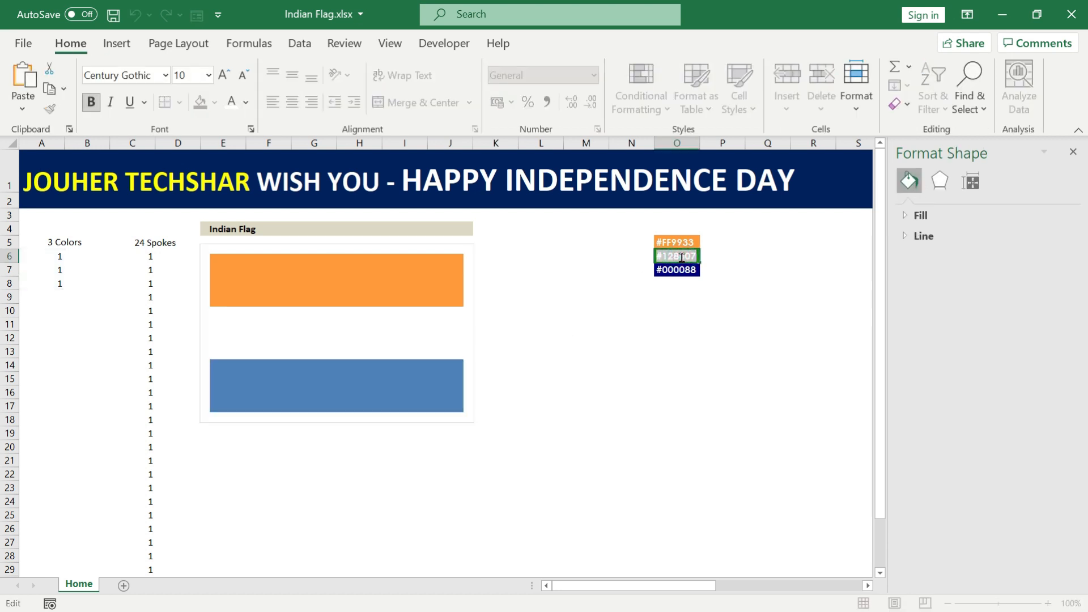
key("ctrl+c")
key("Escape")
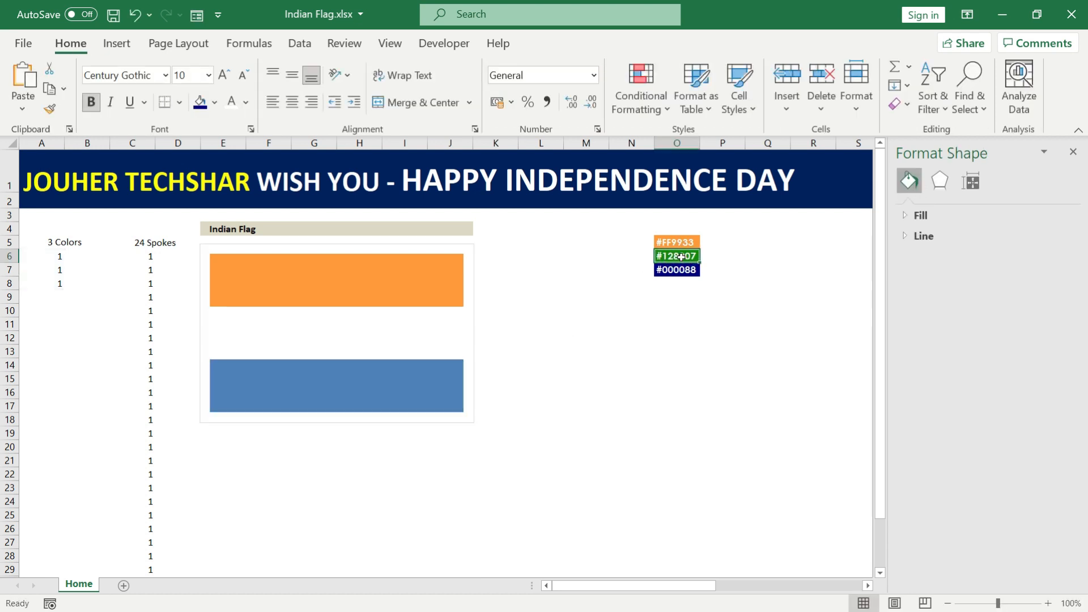
left_click(339, 388)
left_click(339, 388)
right_click(340, 381)
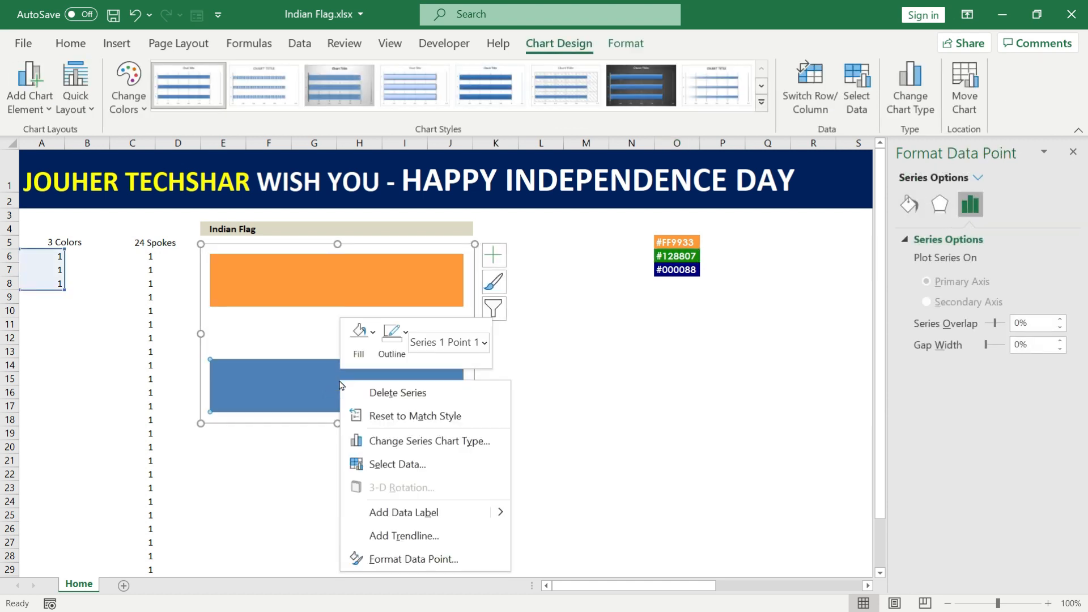
left_click(366, 352)
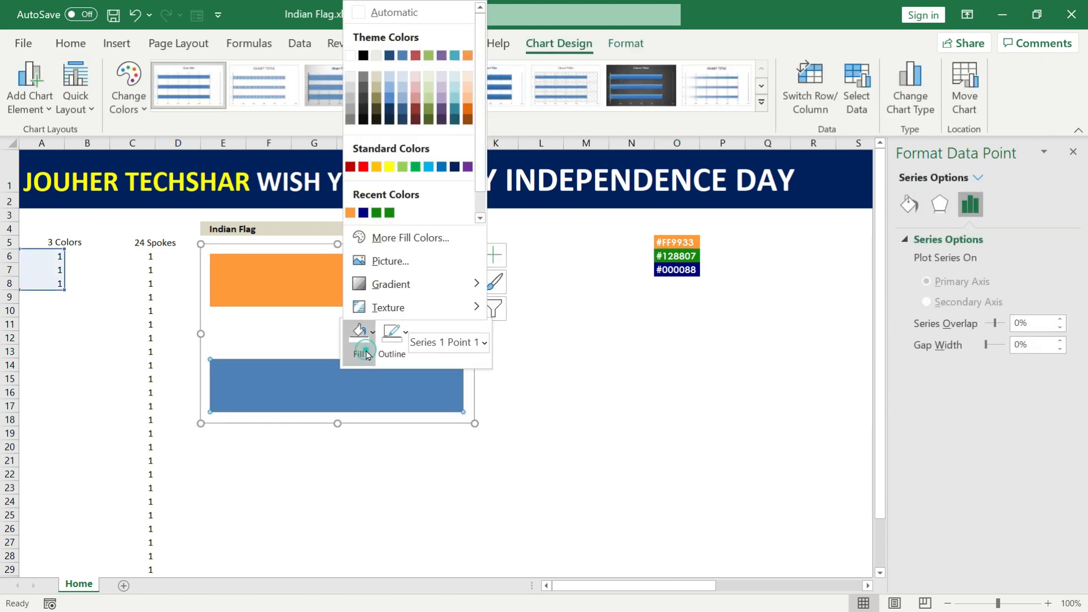
left_click(420, 238)
left_click(287, 251)
double_click(315, 441)
key("ctrl+v")
left_click(399, 251)
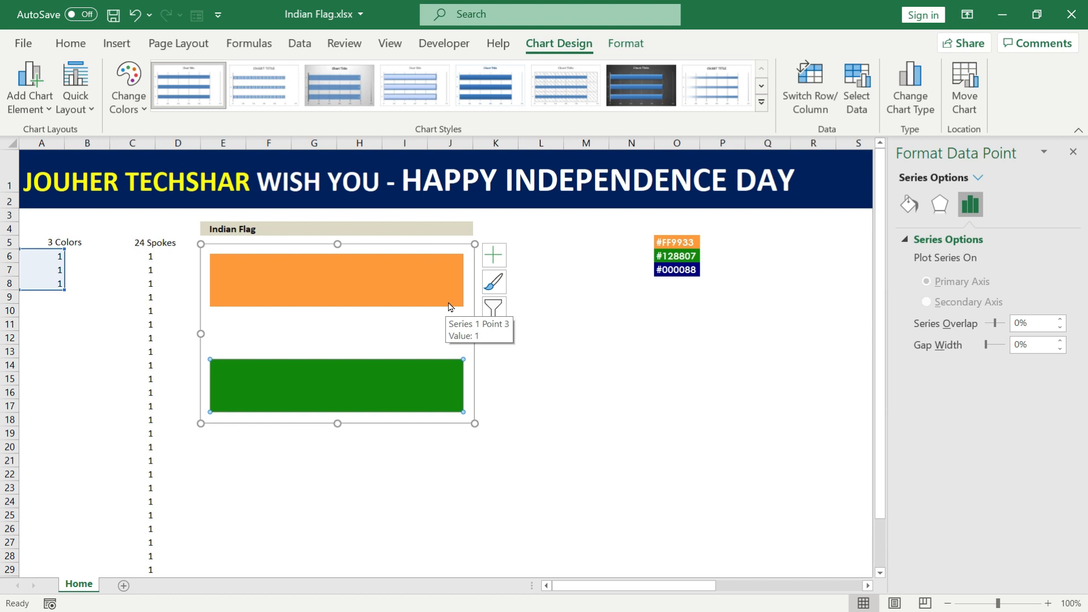
left_click(497, 362)
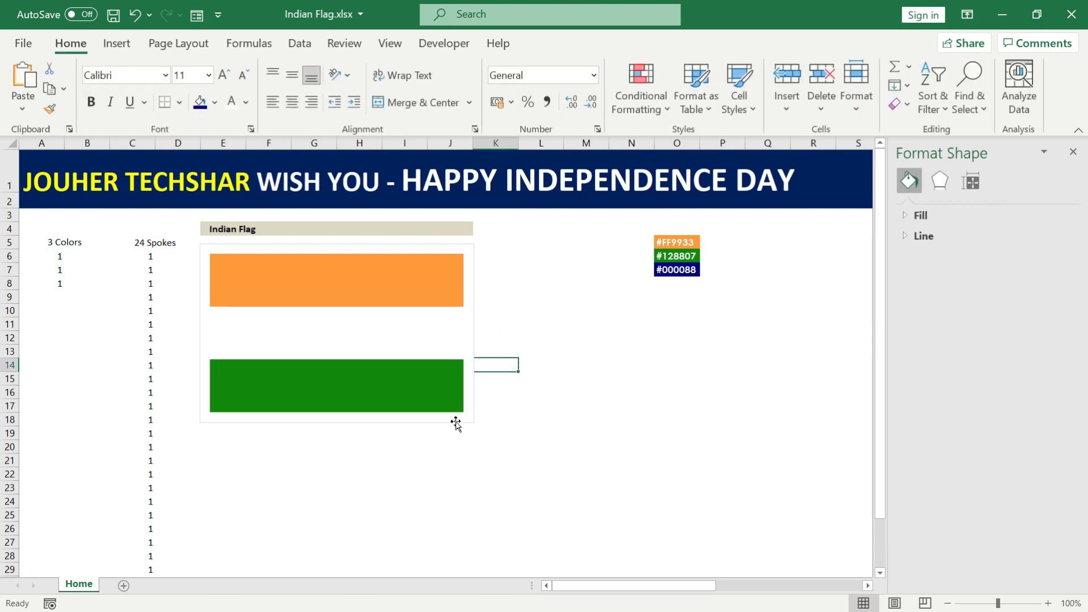
Set the outline of the striped bar chart's area to white and deselect the chart.
left_click(474, 259)
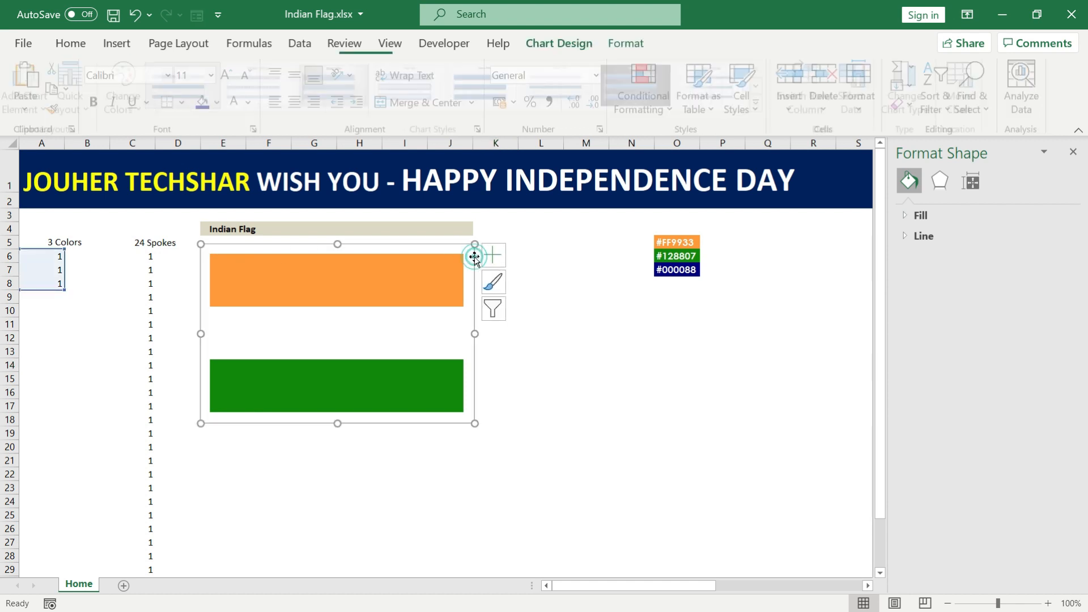
right_click(474, 354)
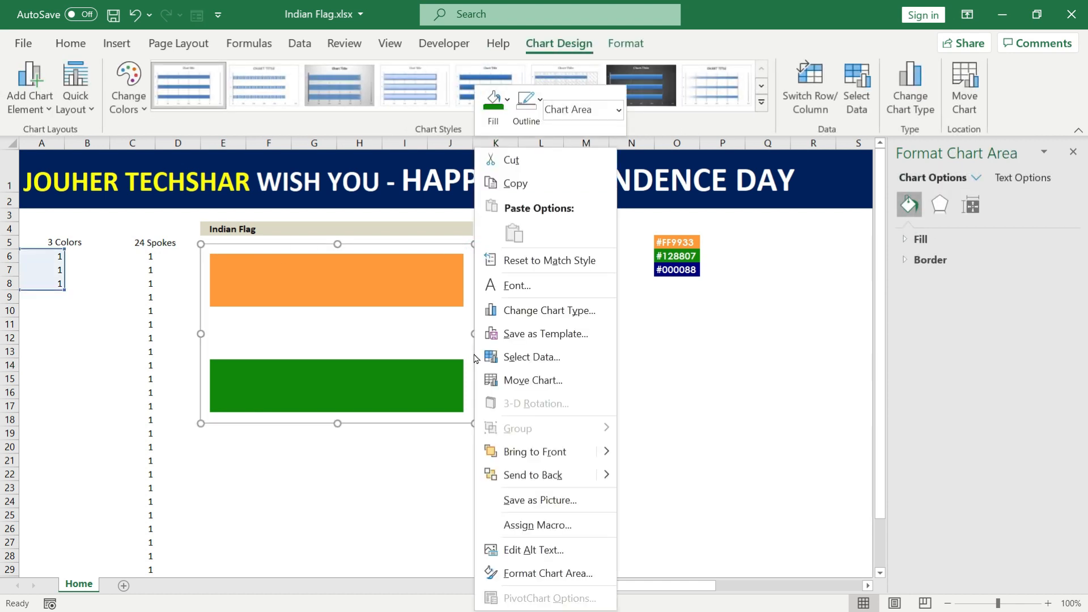
left_click(533, 126)
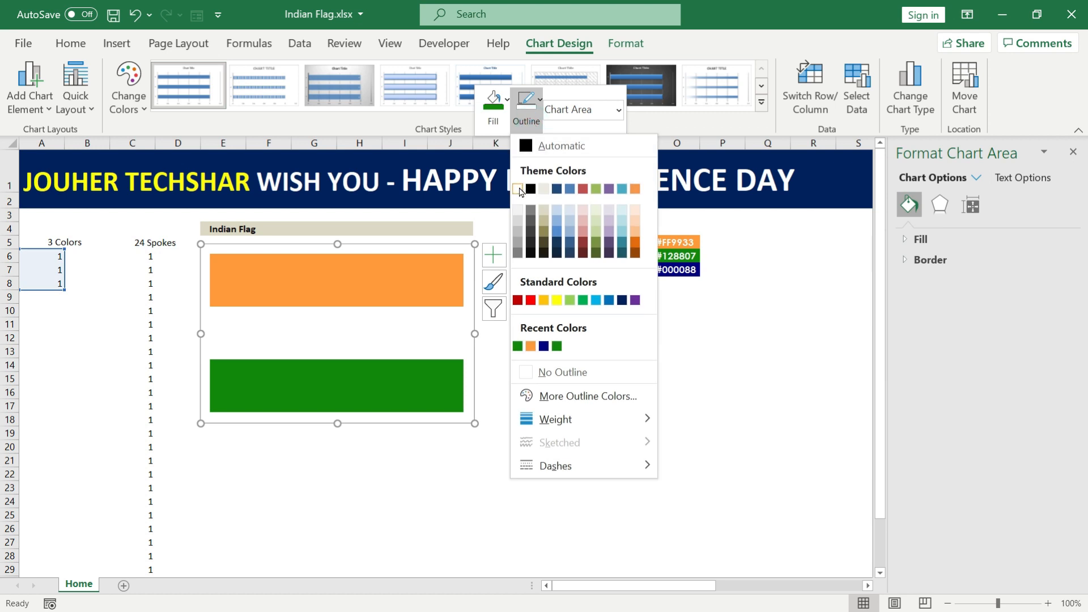
left_click(518, 189)
left_click(507, 350)
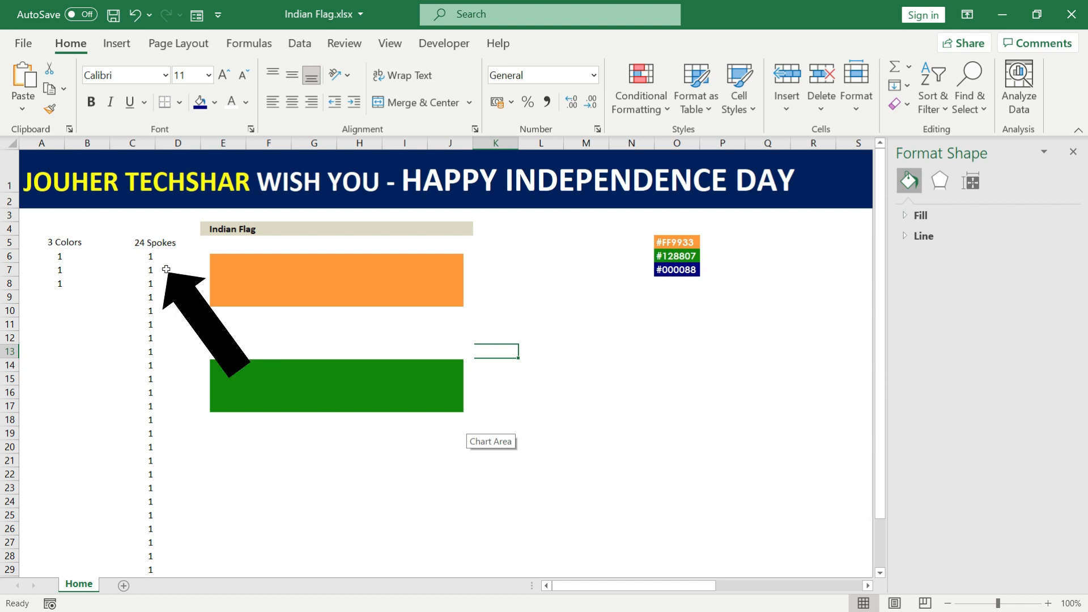
Insert a 2-D pie chart from the 24 Spokes values in cells C6:C29.
left_click(150, 244)
scroll(149, 317, "down", 4)
scroll(146, 364, "up", 4)
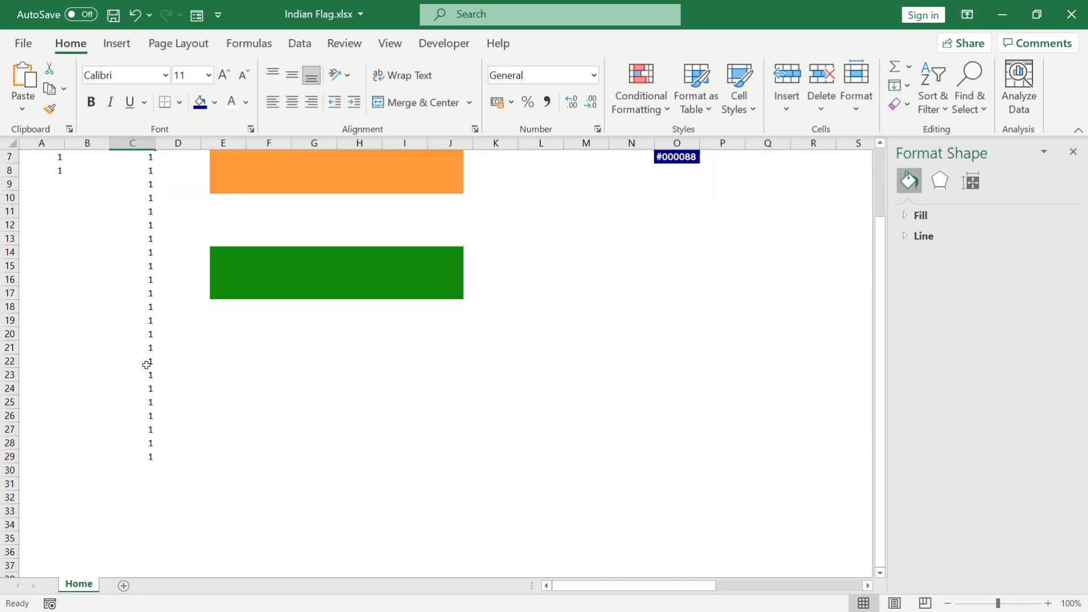
key("ctrl+shift+Down")
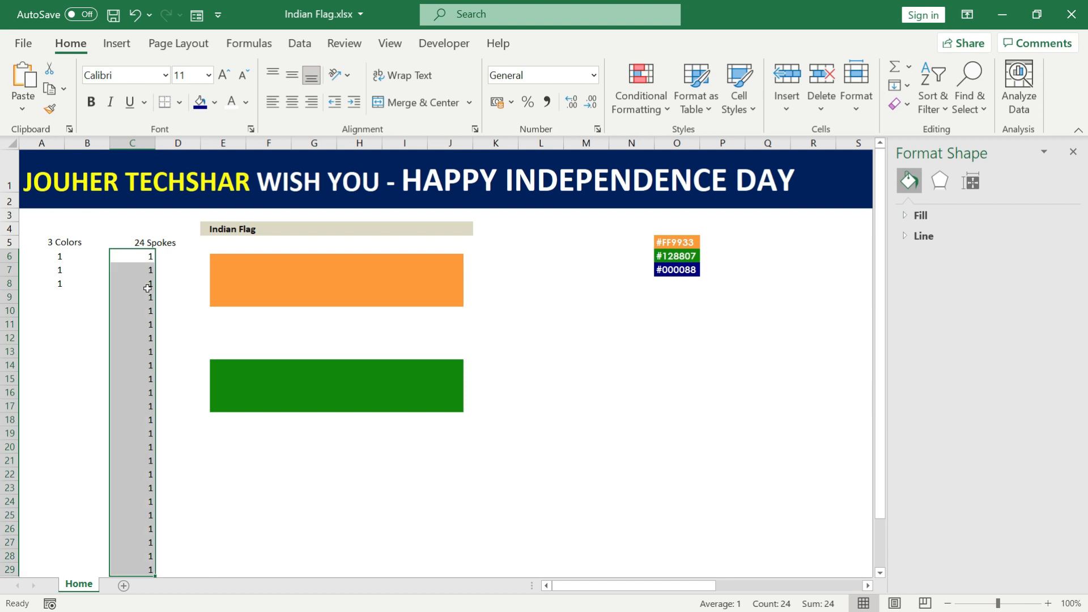
left_click(116, 43)
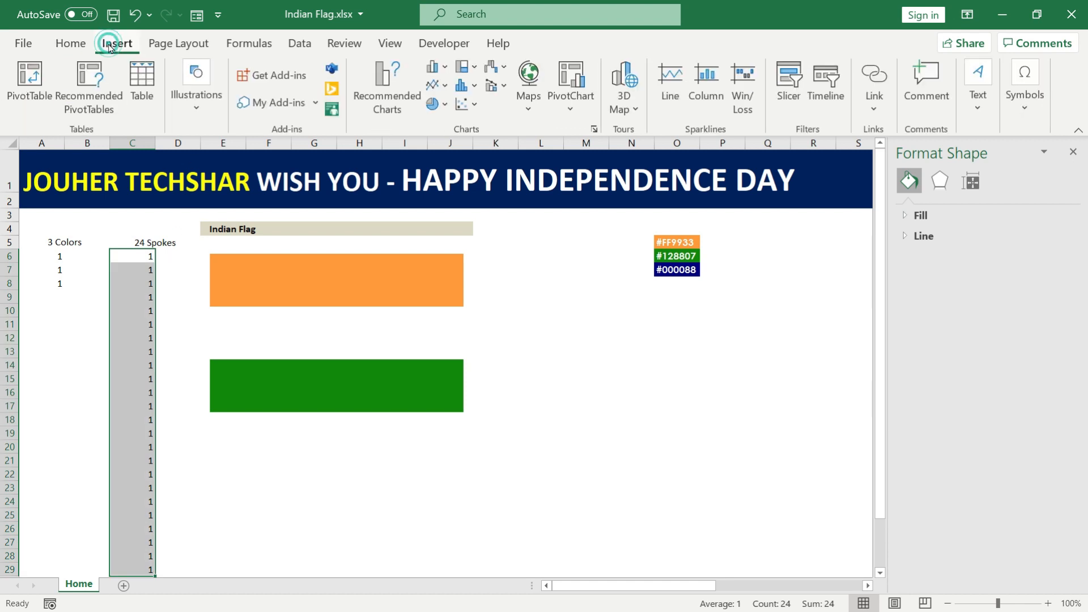
left_click(443, 109)
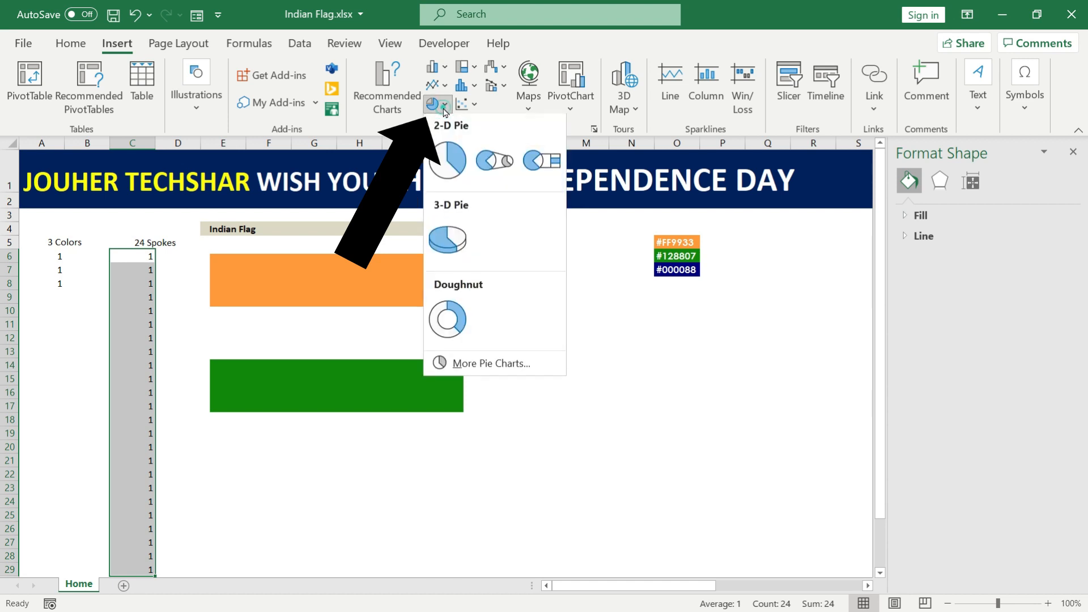
left_click(452, 169)
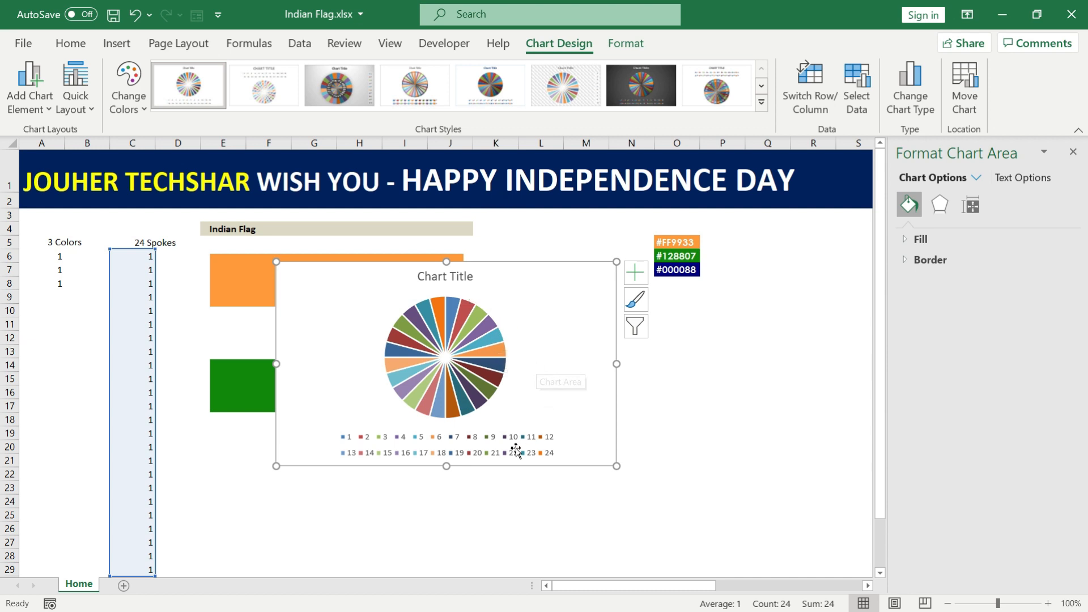
Remove the chart title and legend from the pie chart.
left_click(635, 275)
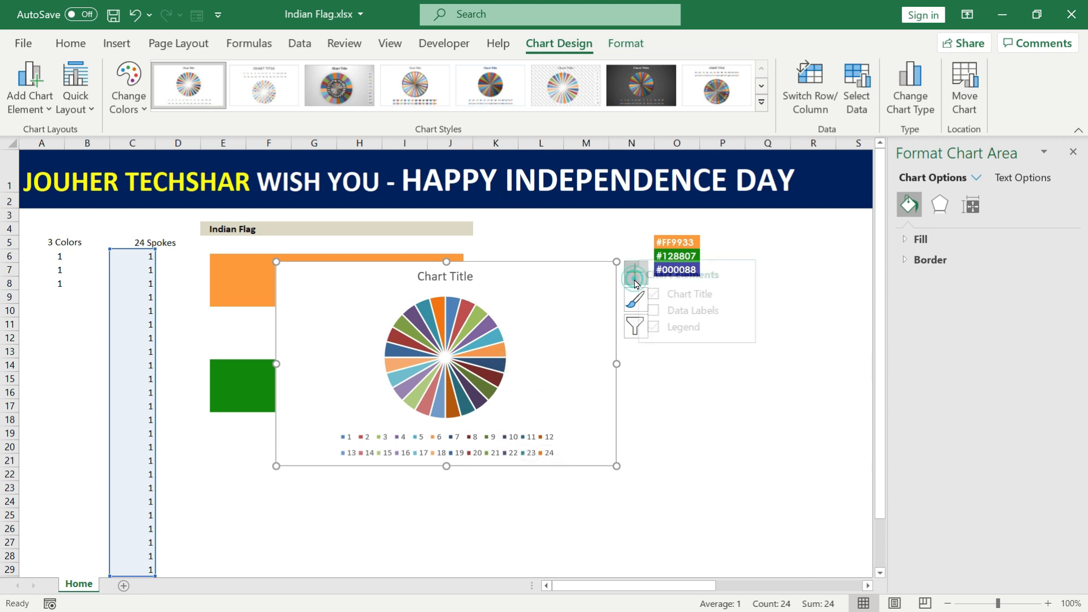
left_click(666, 295)
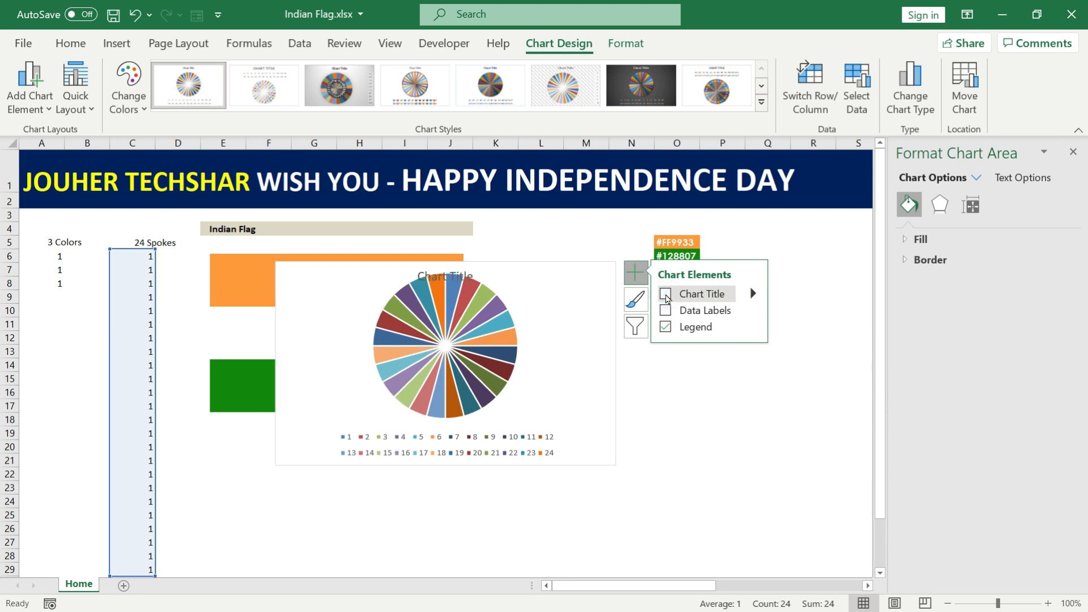
left_click(667, 329)
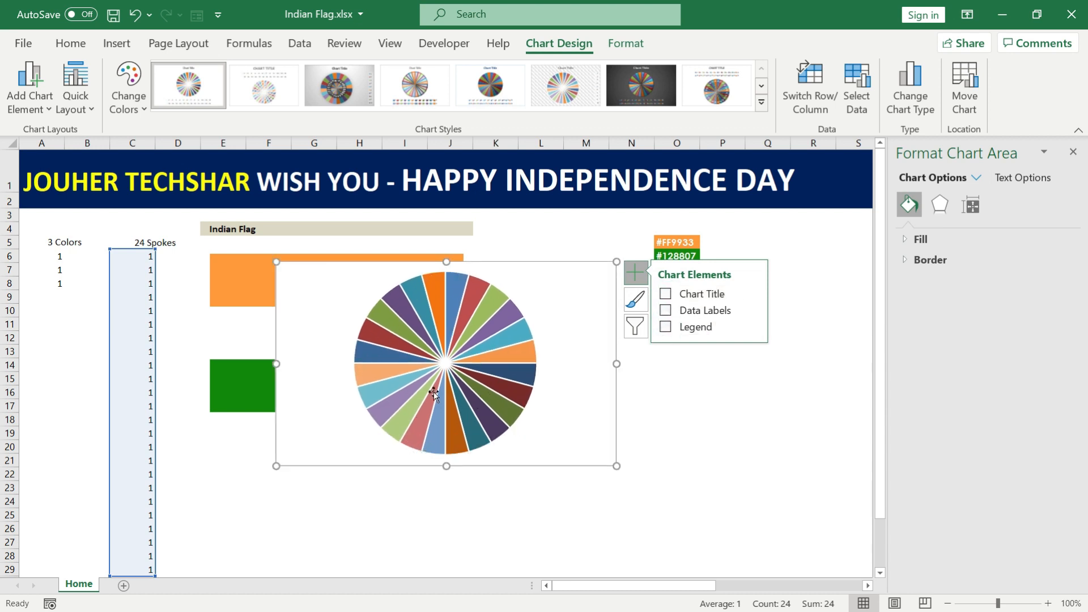
Select all slices of the pie chart and open their fill colour choices.
left_click(474, 335)
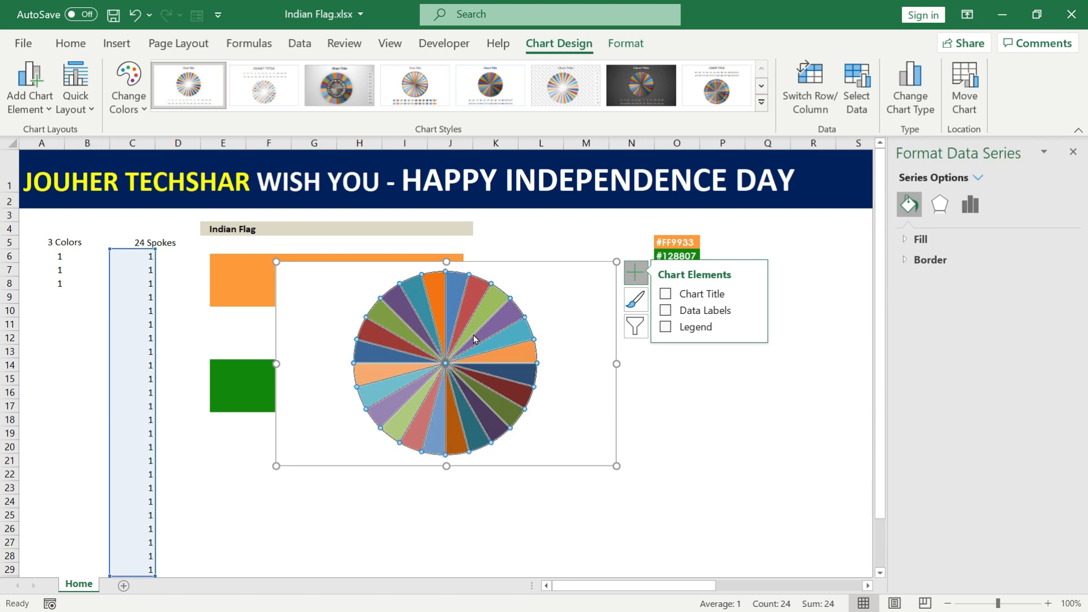
right_click(474, 335)
left_click(490, 316)
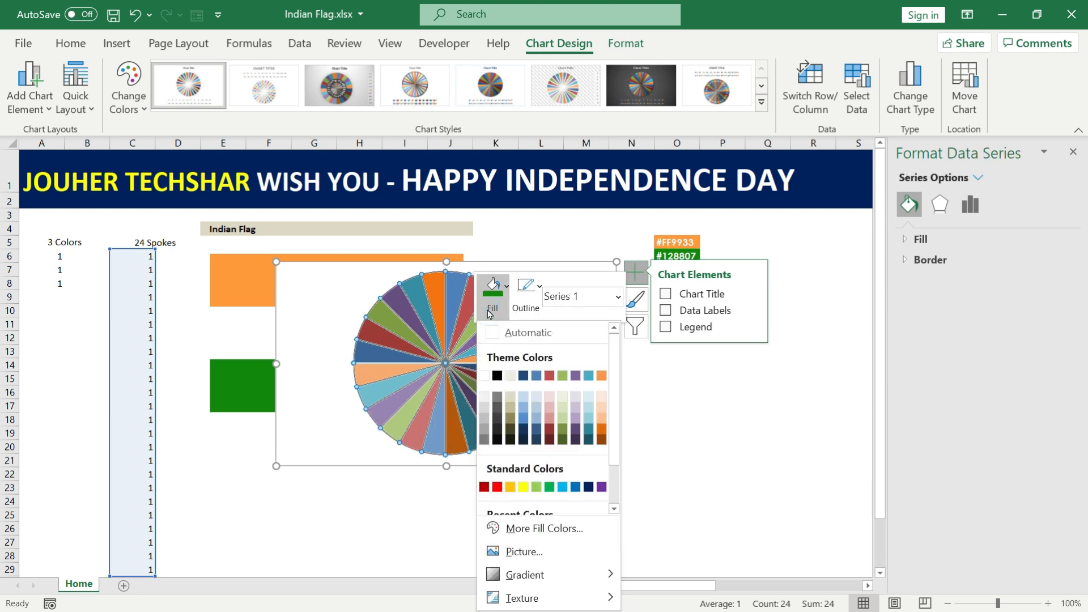